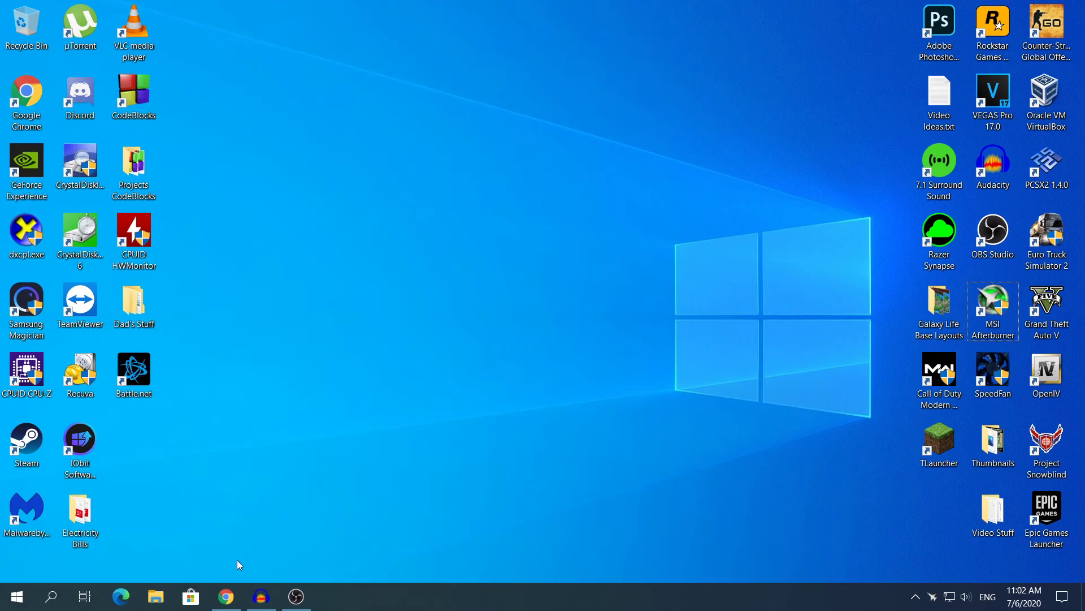
- Bring up the Chrome window and scroll down to the MSI Afterburner download section
mouse_move(227, 582)
left_click(226, 532)
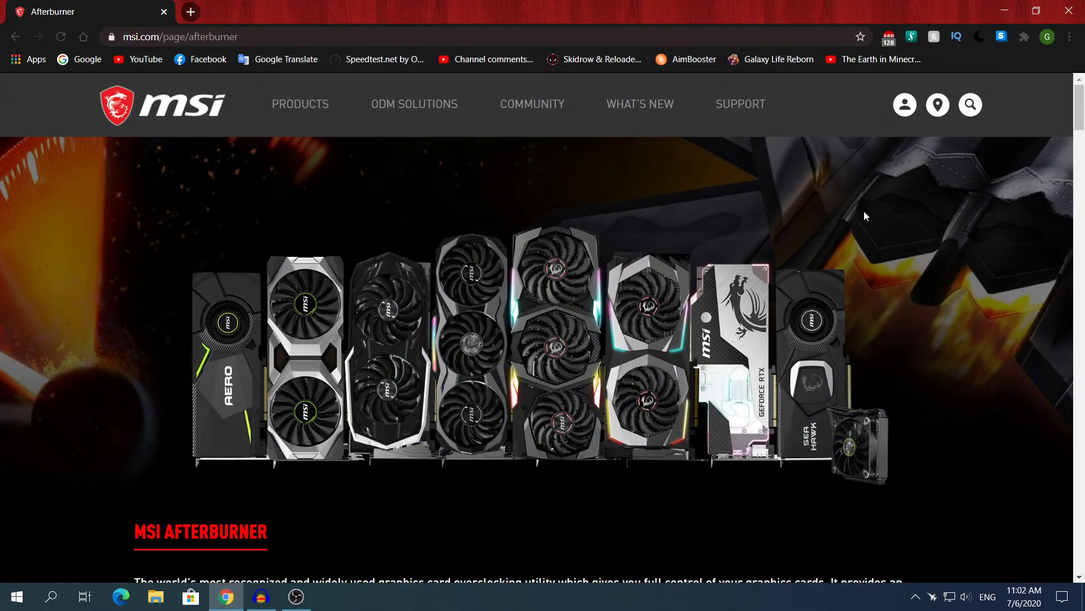
left_click_drag(1081, 130, 1068, 538)
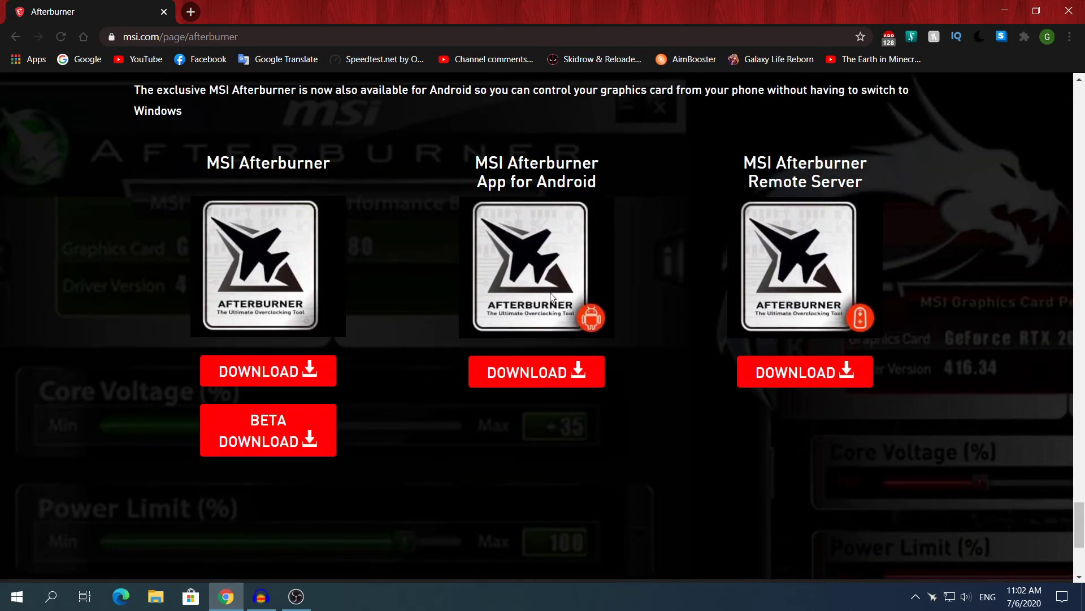
- Highlight the MSI Afterburner, App for Android and Remote Server download headings in turn
left_click_drag(206, 167, 338, 169)
left_click(425, 188)
left_click_drag(487, 182, 597, 182)
left_click(658, 213)
left_click_drag(750, 182, 838, 213)
left_click(458, 160)
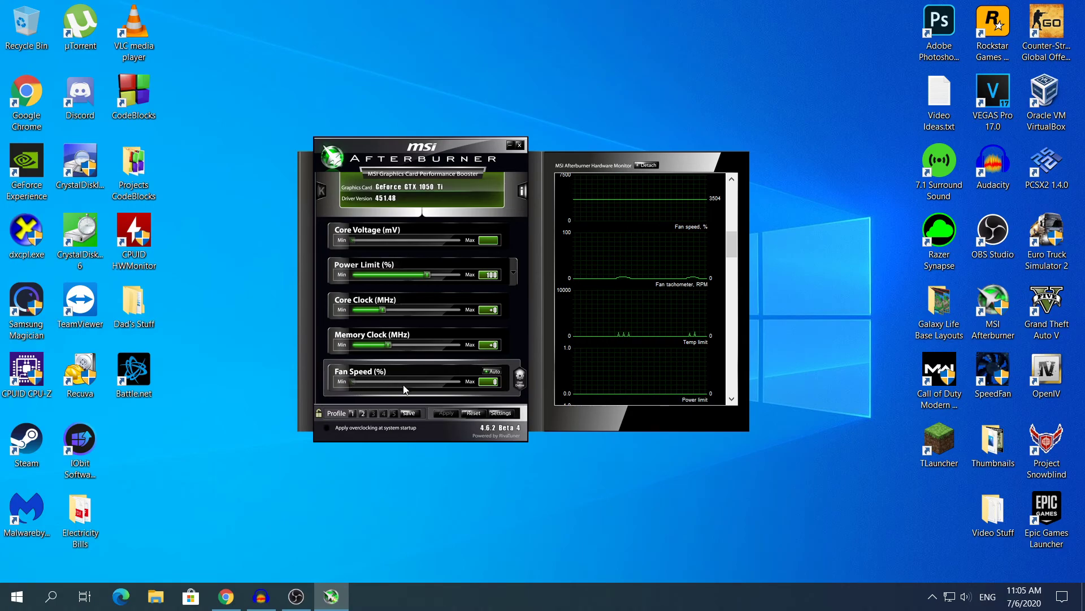
- Turn off automatic fan control, set the Fan Speed slider to 100% and apply it
left_click(494, 372)
left_click_drag(348, 382, 324, 389)
left_click_drag(352, 381, 486, 385)
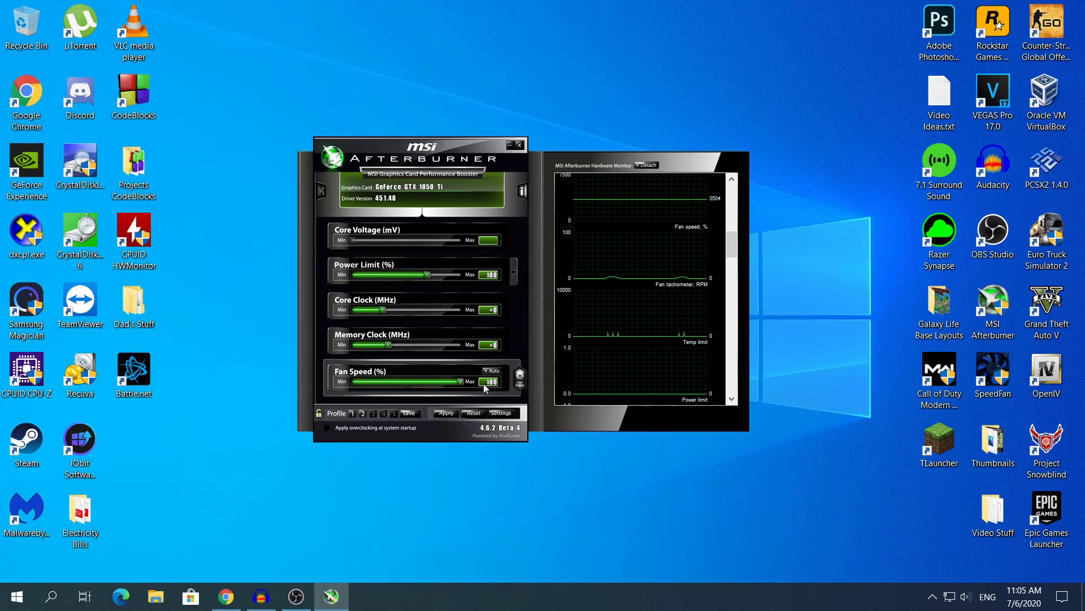
scroll(548, 275, "up", 1)
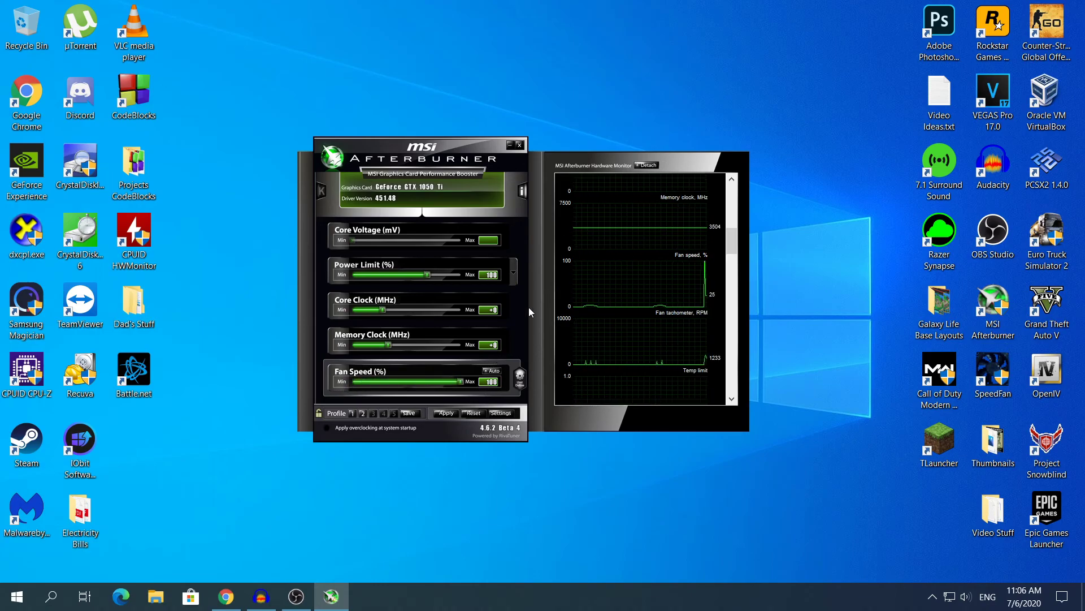
left_click(446, 414)
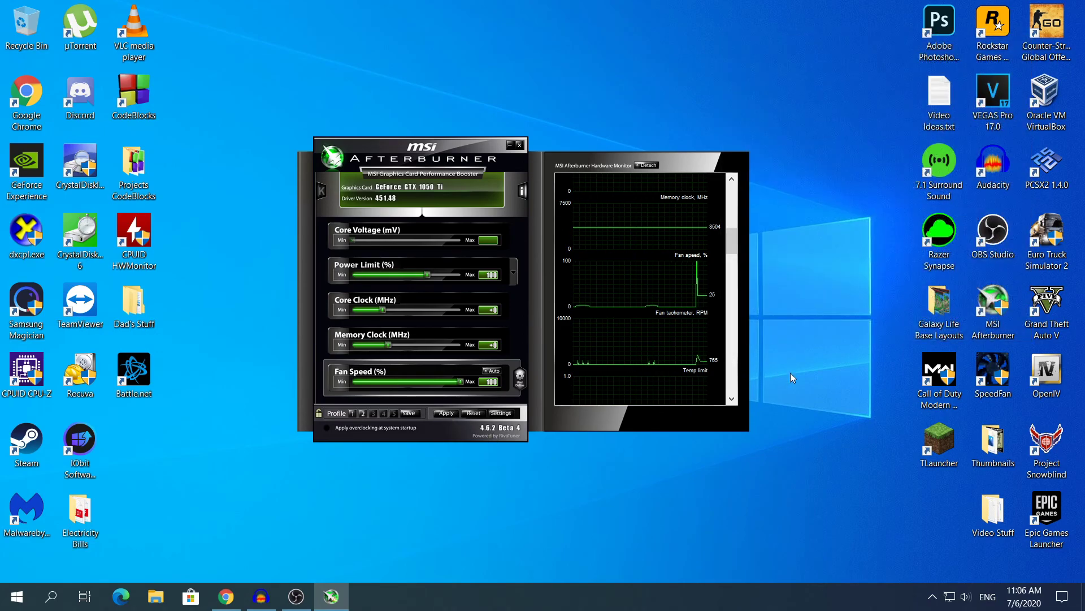
left_click(446, 413)
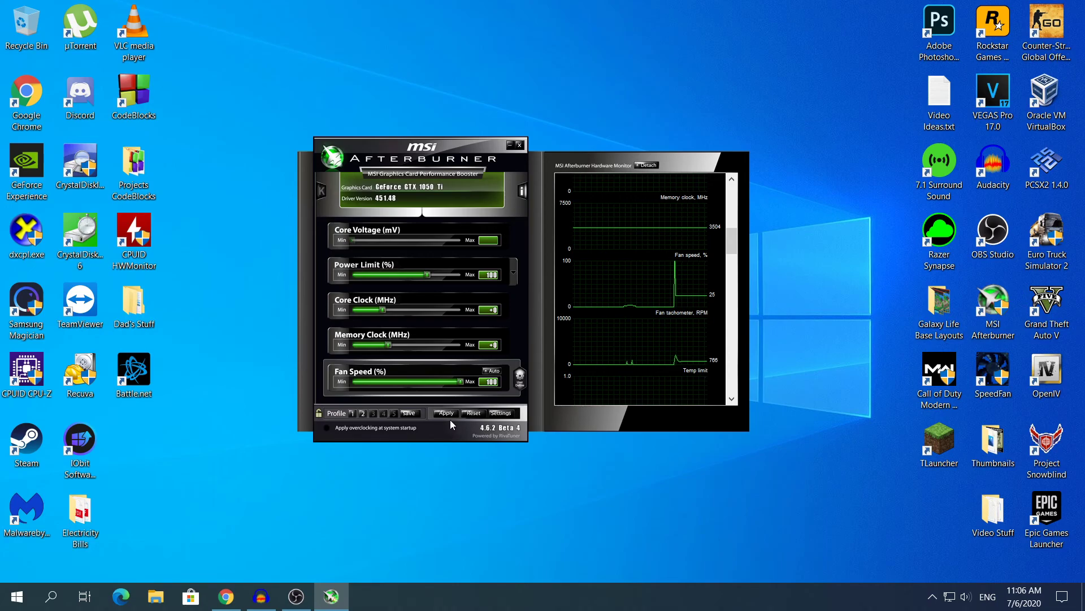
- Apply the 100% manual fan speed, then lower the Fan Speed slider to 50%
left_click(446, 413)
mouse_move(719, 357)
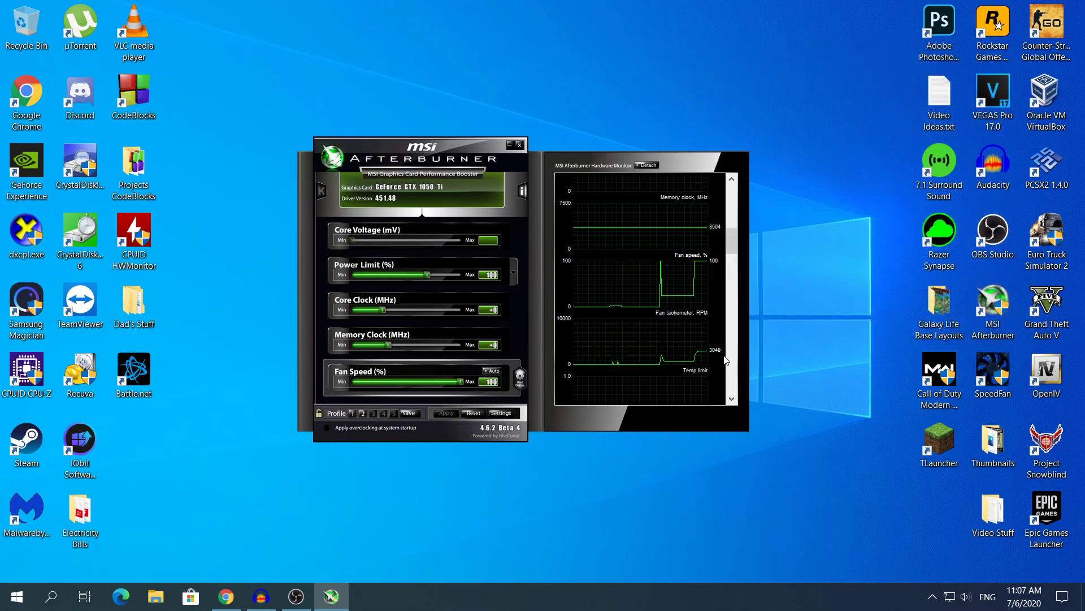
mouse_move(720, 363)
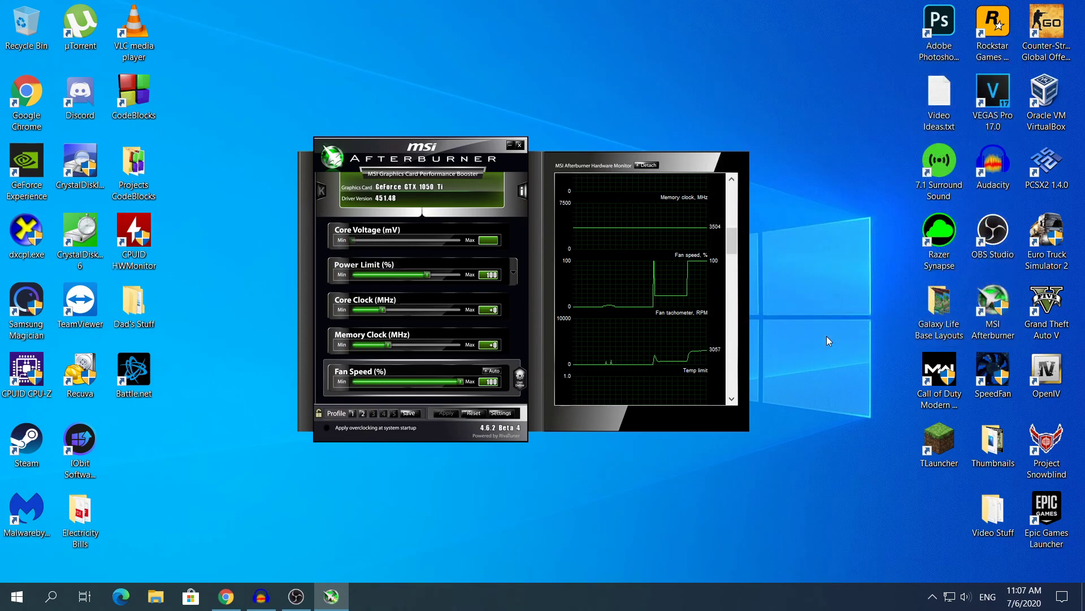
left_click_drag(460, 382, 390, 378)
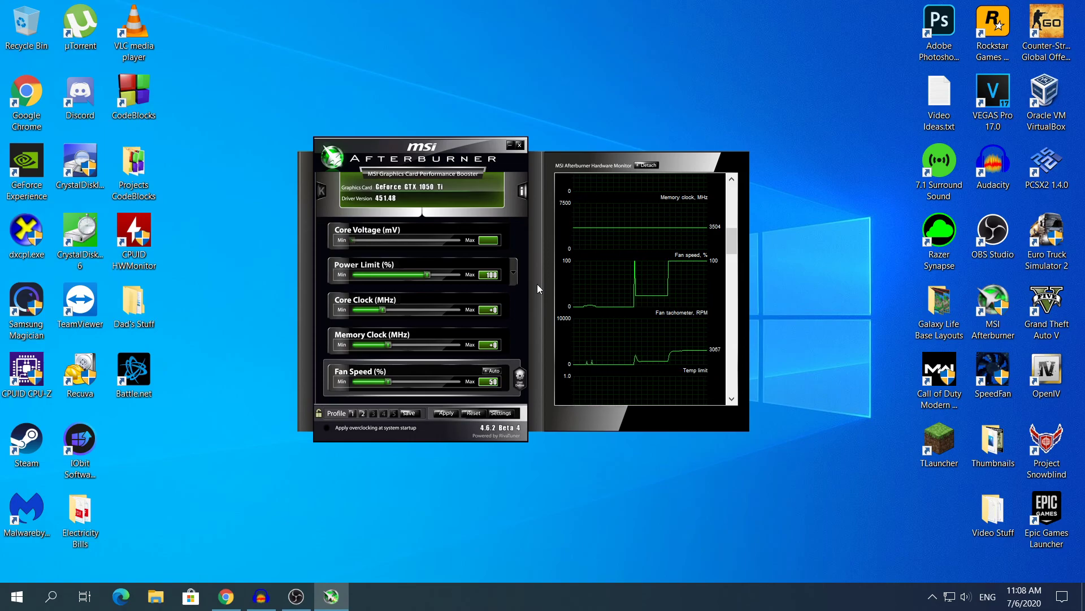
- Re-enable Fan Speed Auto and apply it, watching the fan speed graph fall from its peak
left_click(494, 370)
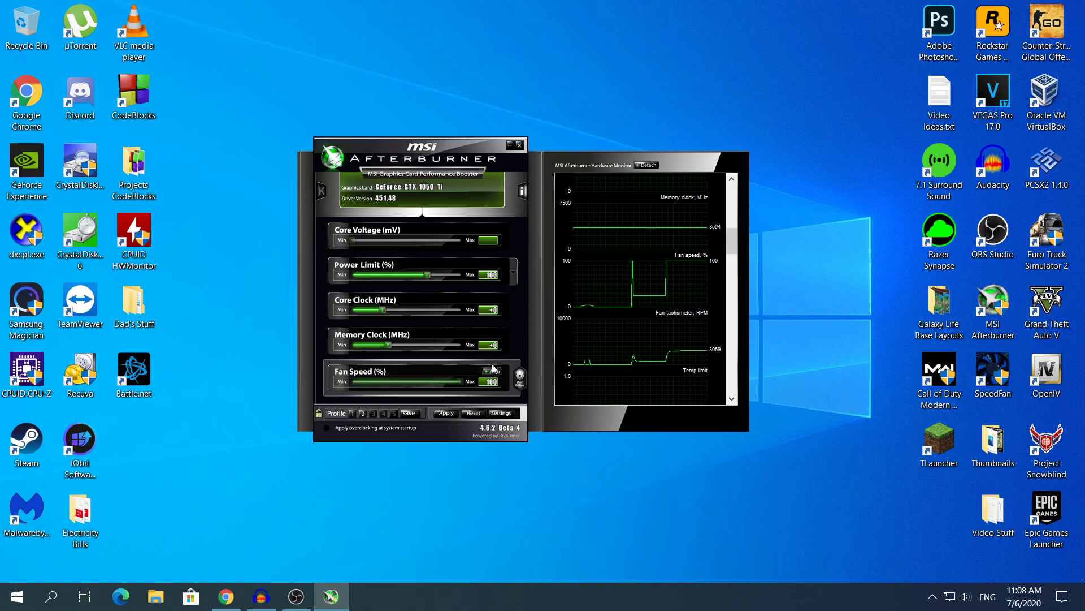
left_click(441, 413)
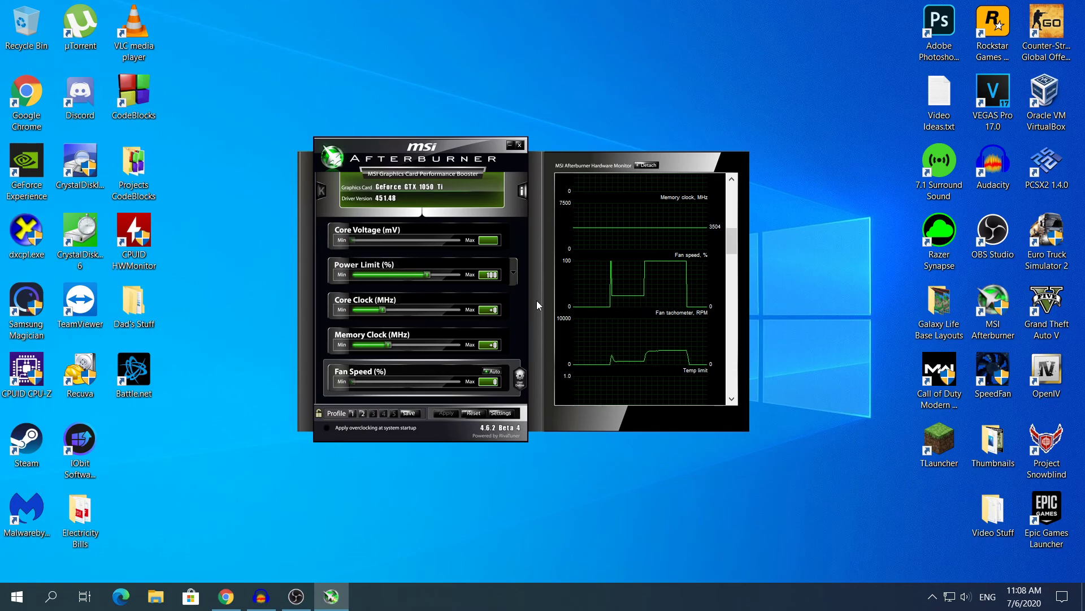
left_click_drag(733, 237, 735, 189)
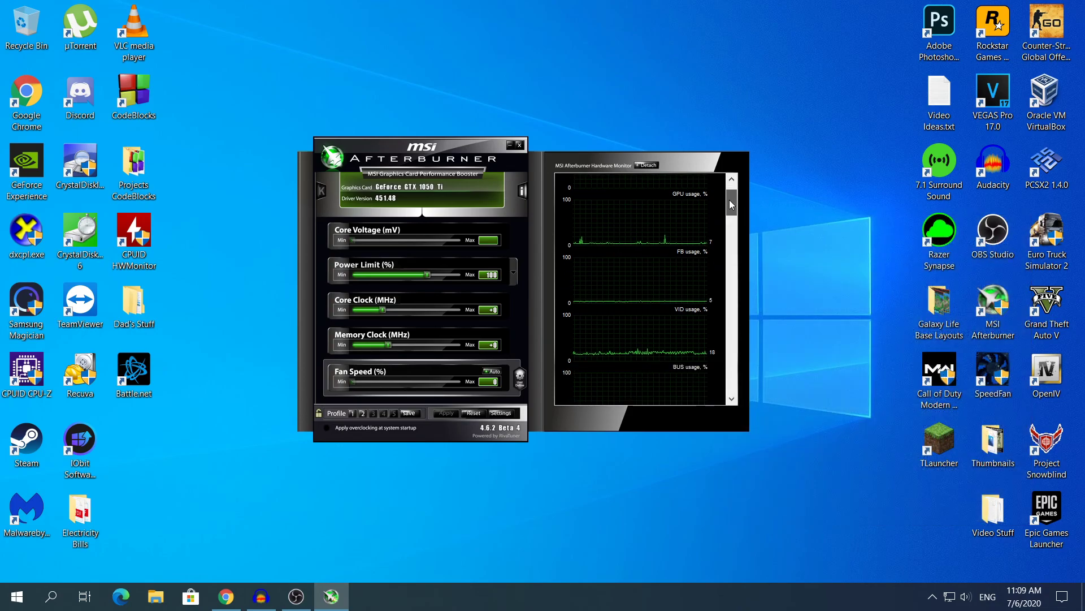
left_click_drag(729, 199, 663, 260)
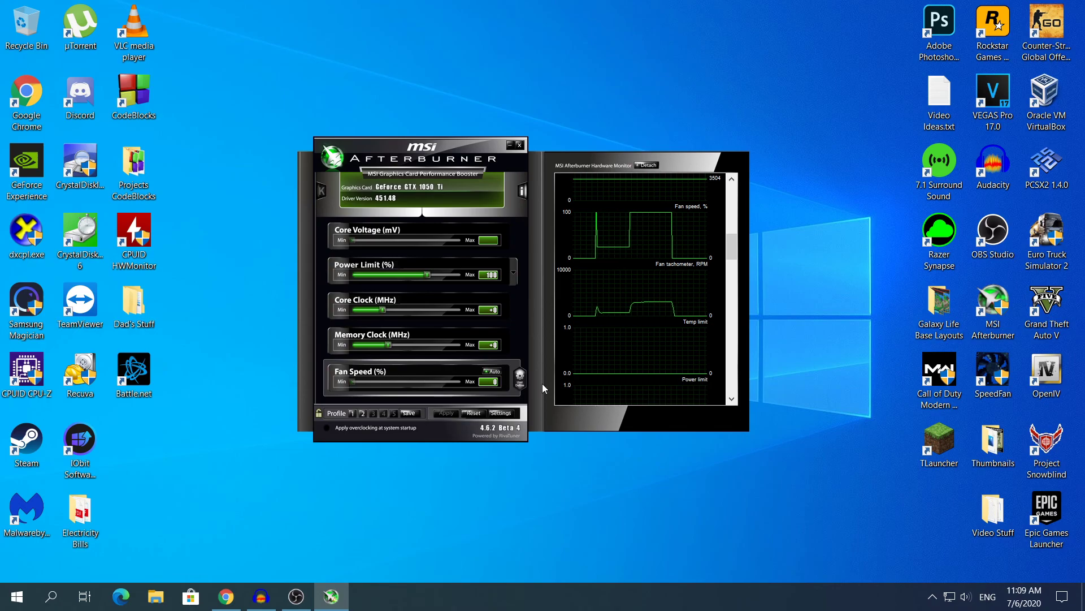
- Enable the User Define gear button beside Fan Speed for software automatic fan control
left_click(520, 378)
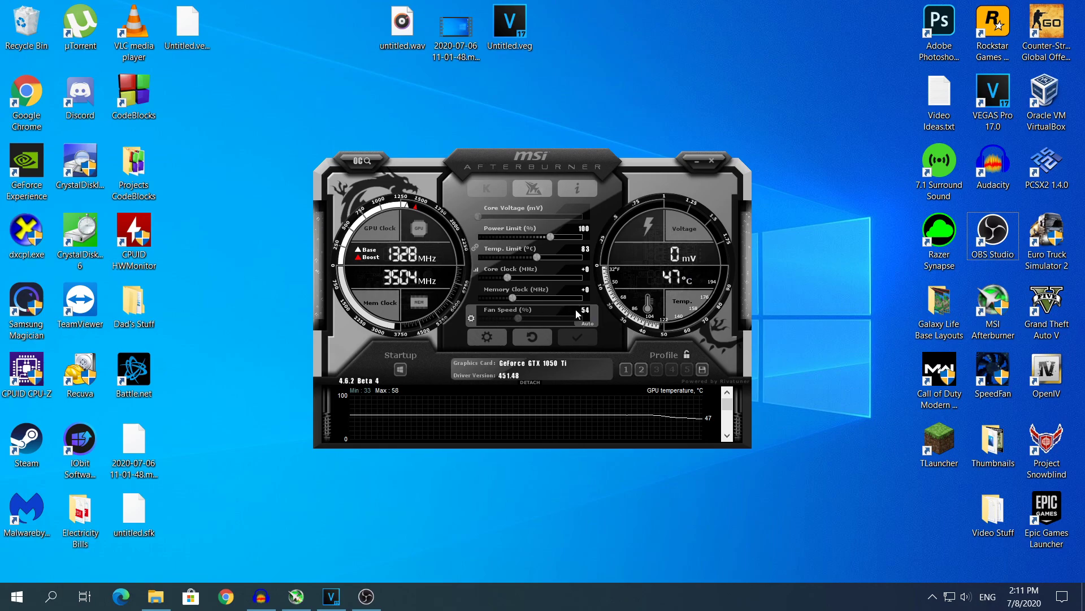
- Bring Afterburner to the front and toggle the User Define fan mode on and off several times
left_click(492, 317)
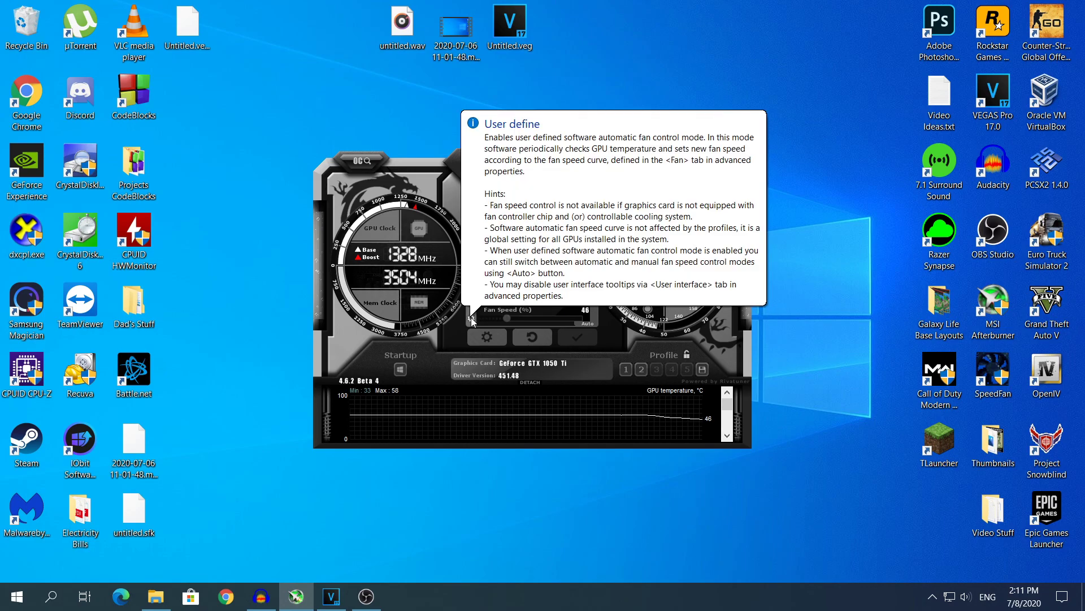
left_click(471, 319)
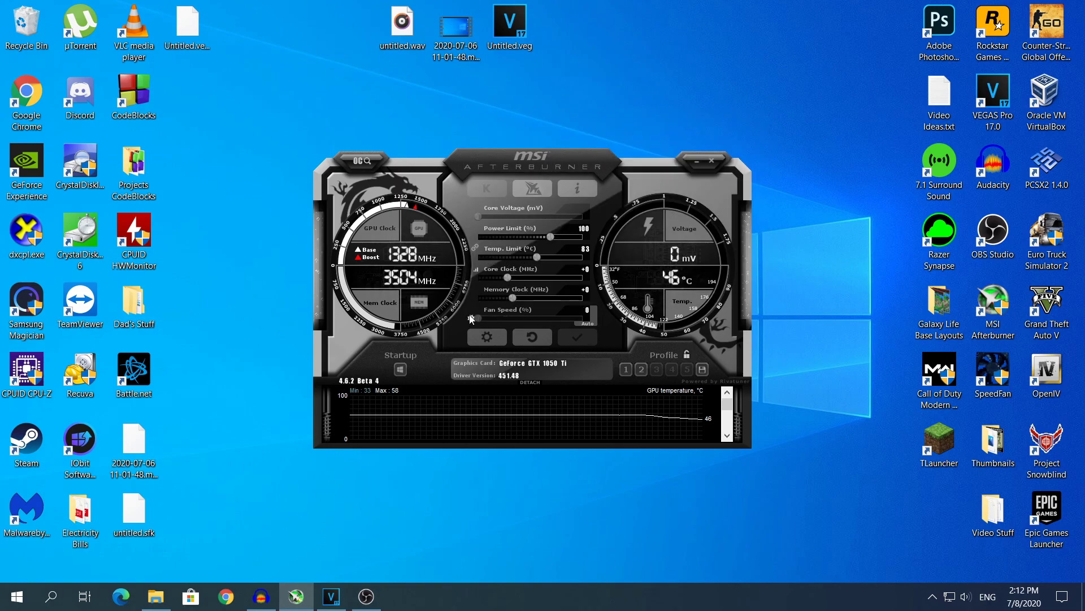
left_click(472, 319)
left_click(472, 319)
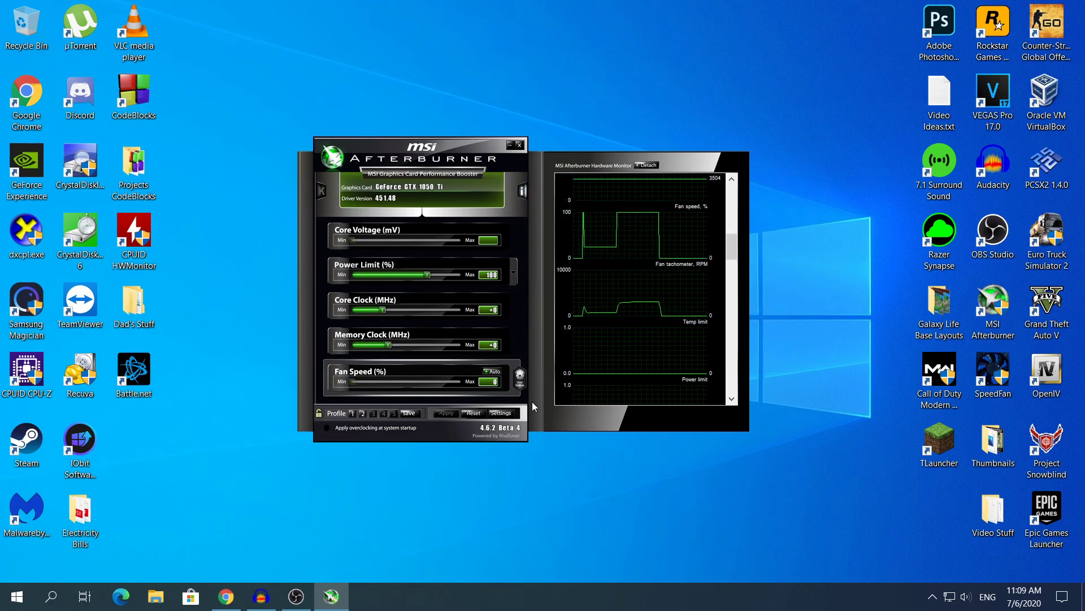
- Enable User Define fan control and open the Fan tab of Afterburner's Settings
left_click(403, 386)
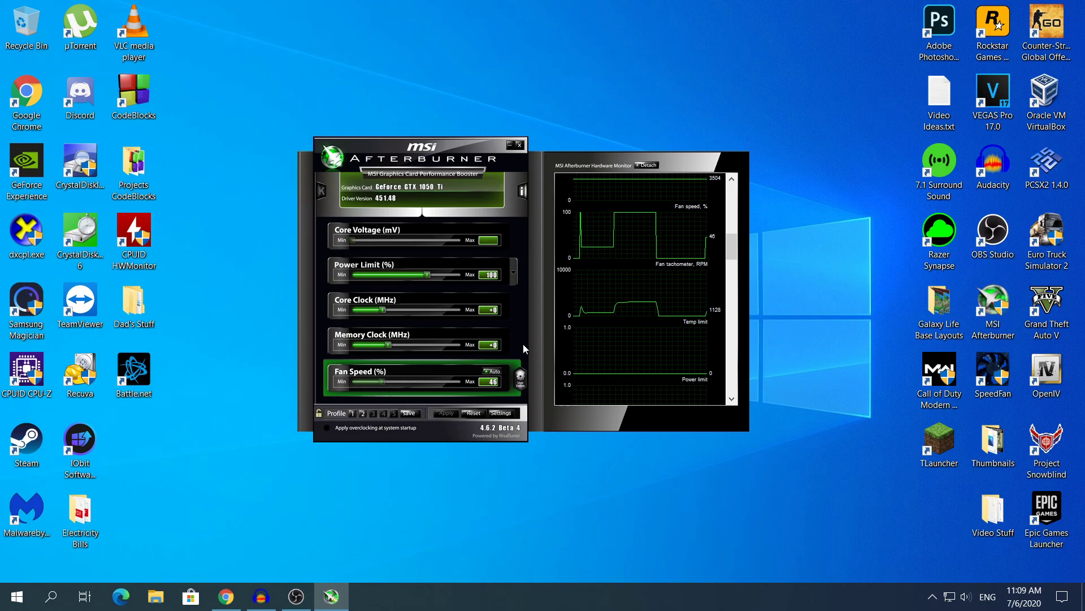
left_click(500, 413)
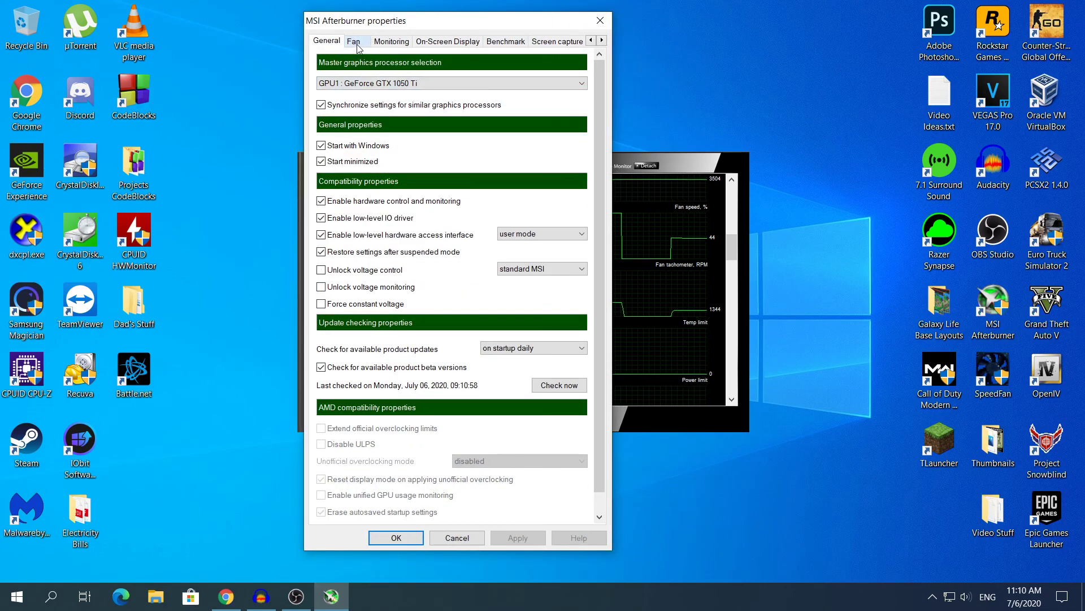
left_click(356, 42)
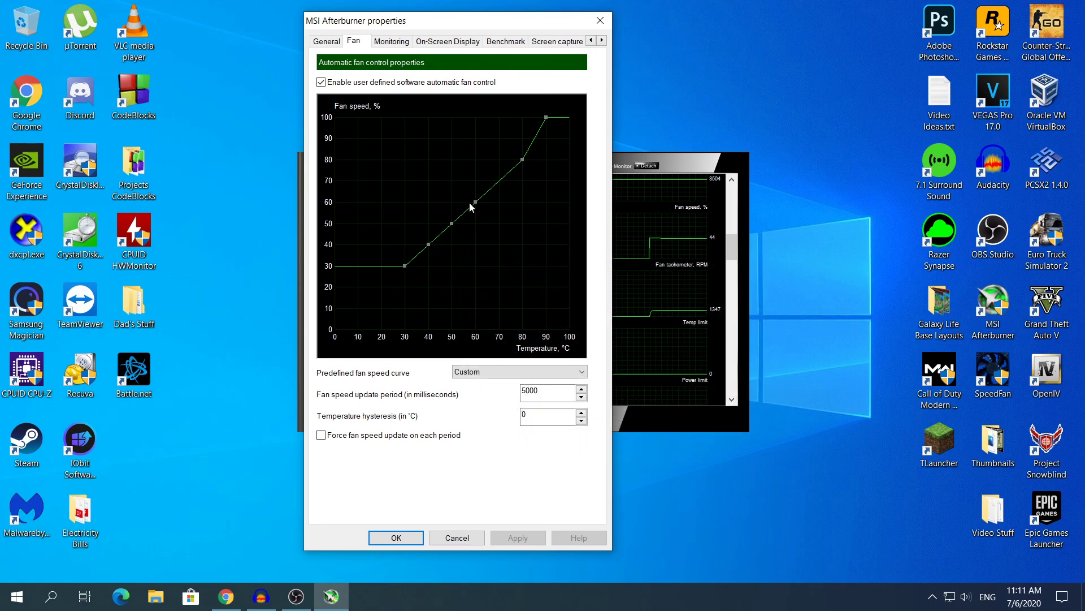
- Raise the 60 °C node to 80%, drop the 30 °C node to 0%, and add nodes near 54–56 °C
left_click_drag(476, 202, 476, 160)
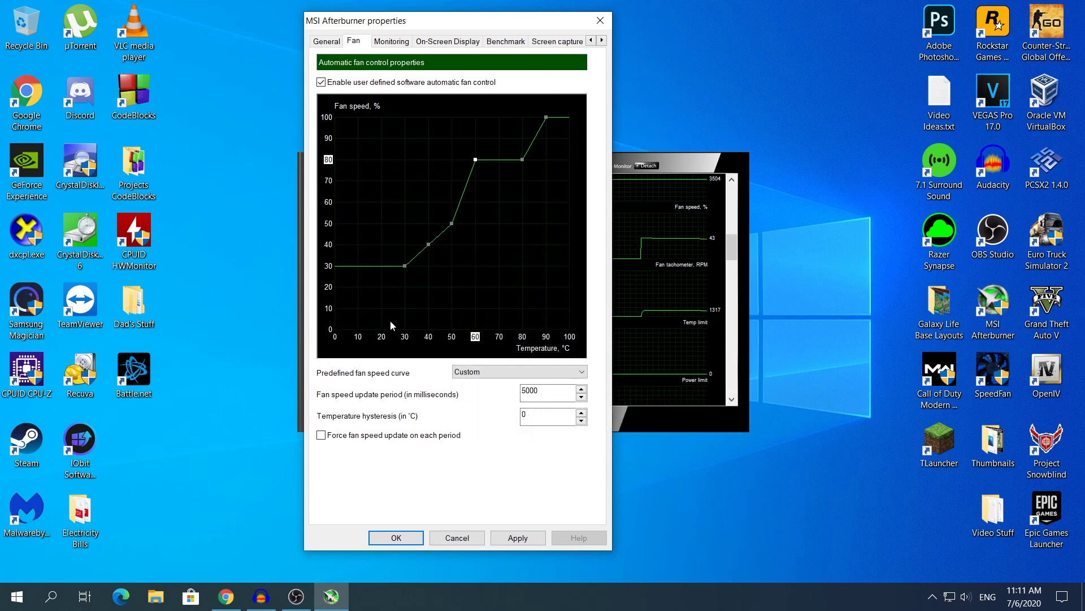
left_click(404, 262)
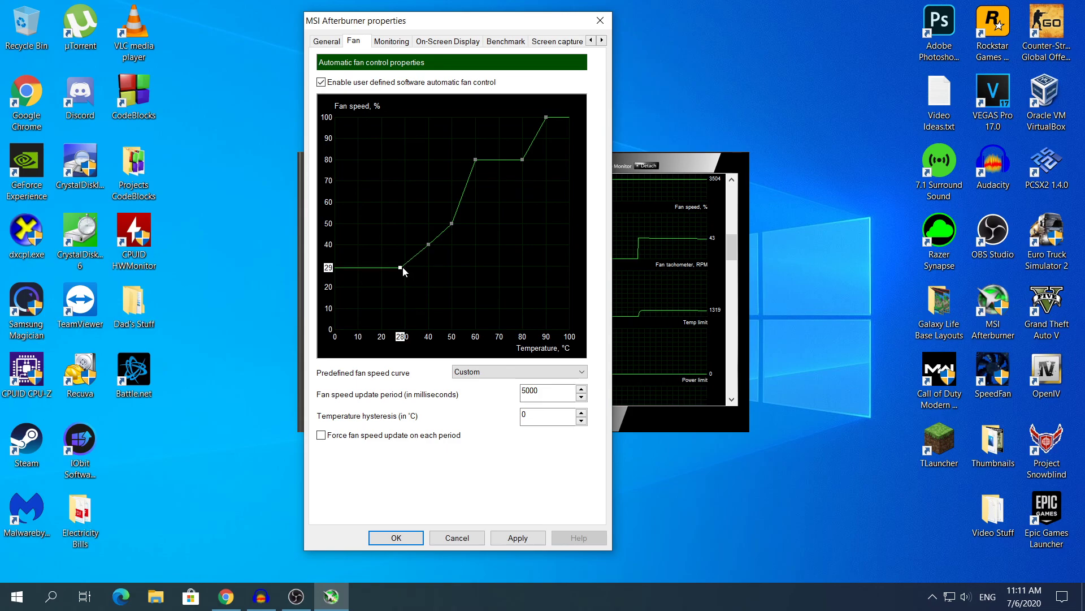
left_click_drag(403, 268, 406, 350)
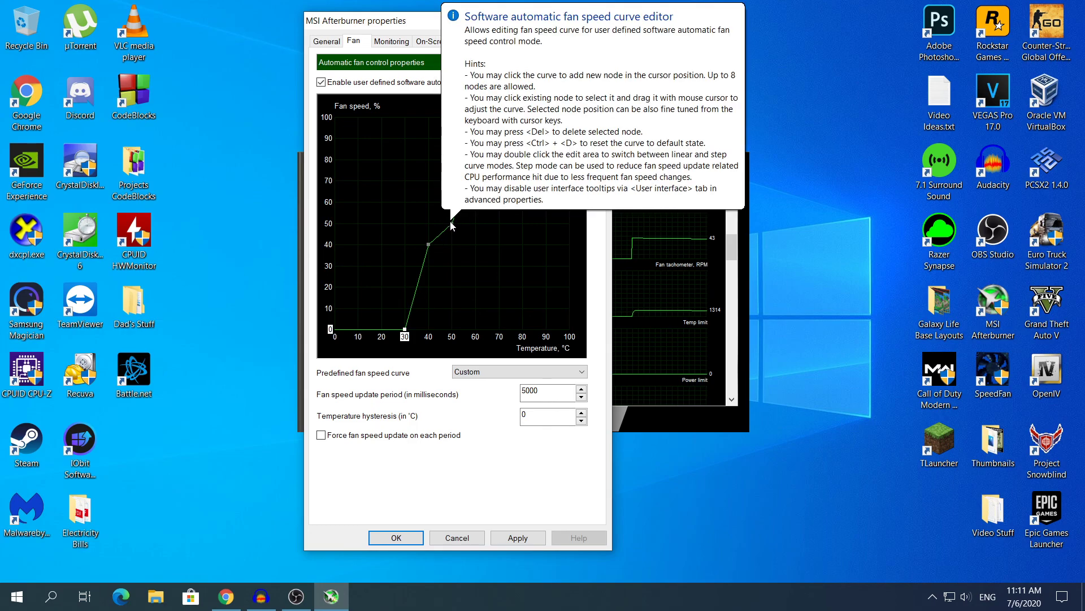
left_click(462, 197)
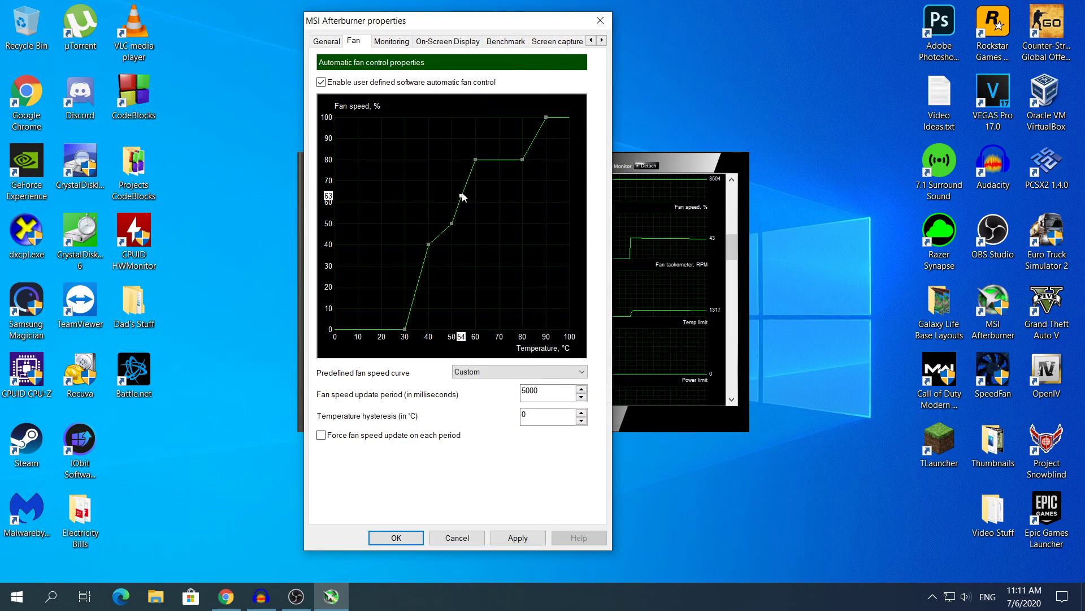
left_click(466, 181)
left_click(500, 164)
left_click(484, 372)
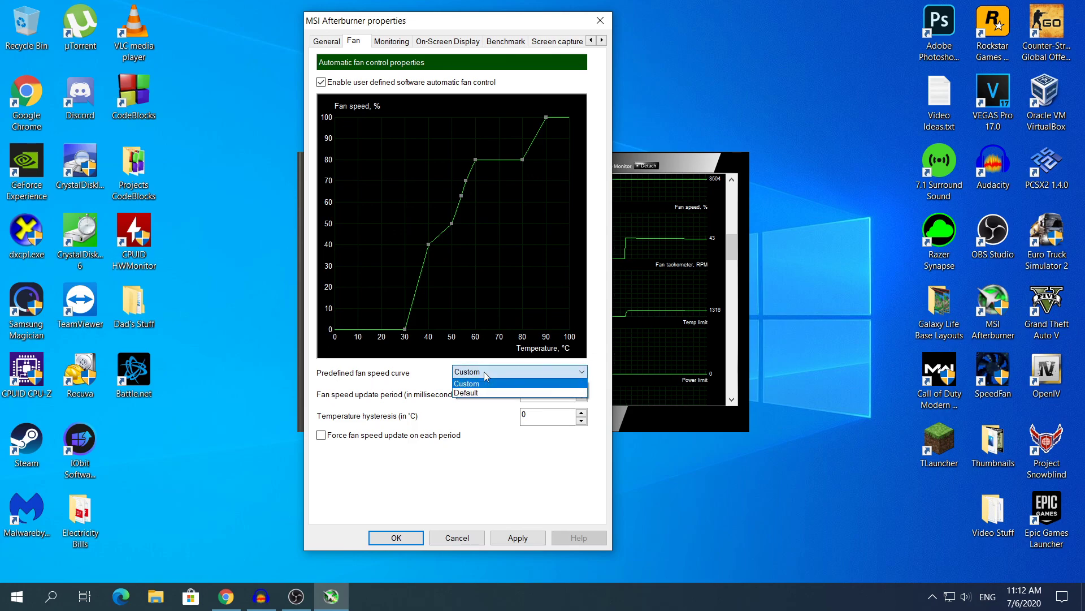
- Apply the Default fan curve preset, raise its leftmost node to 67%, and click OK
left_click(461, 392)
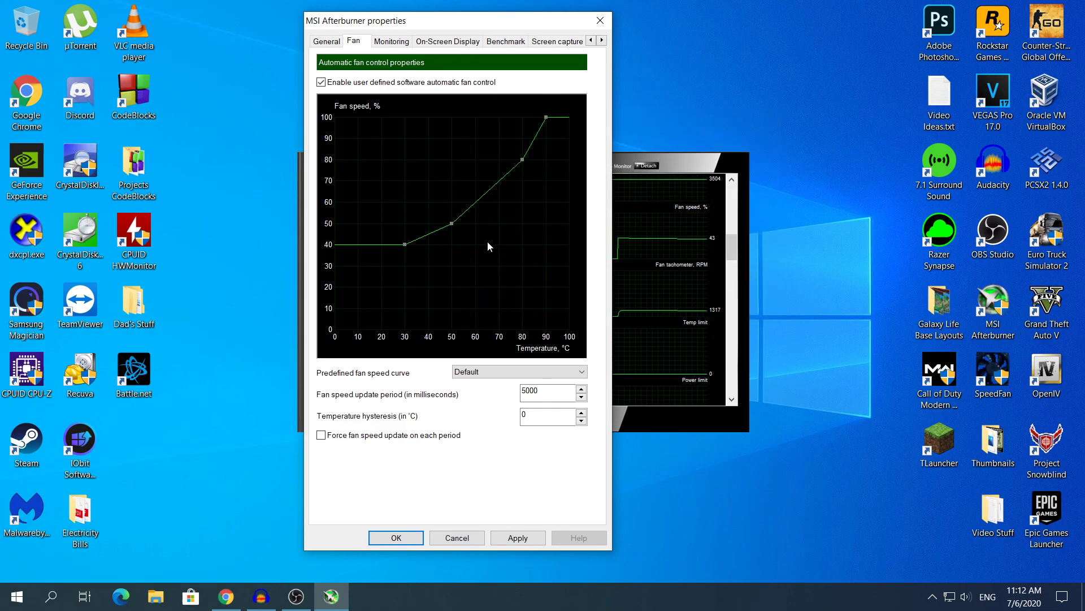
left_click_drag(405, 243, 404, 244)
left_click_drag(334, 244, 362, 187)
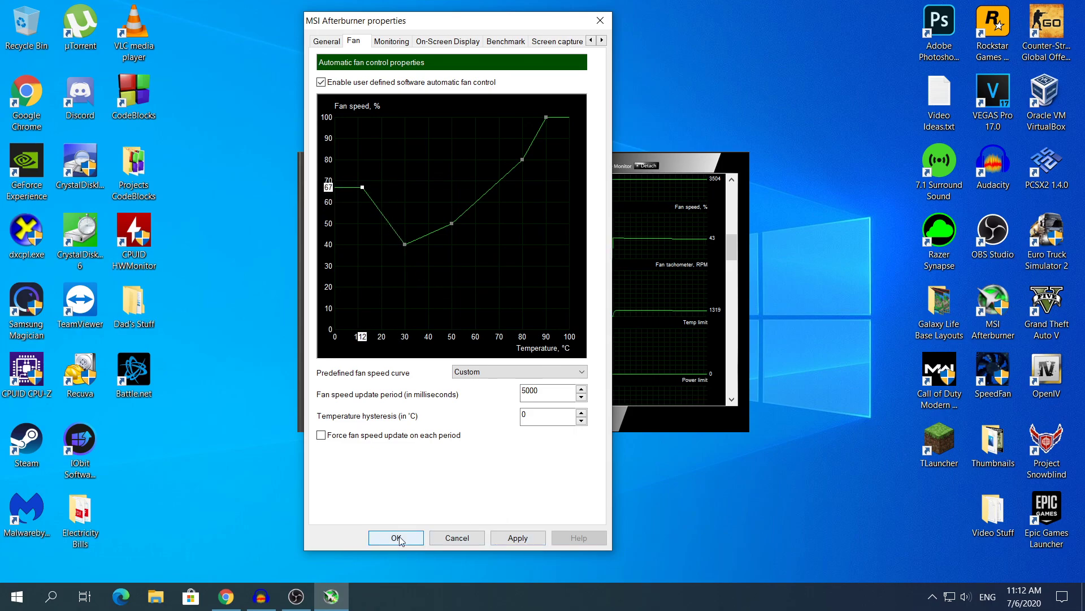
left_click(445, 540)
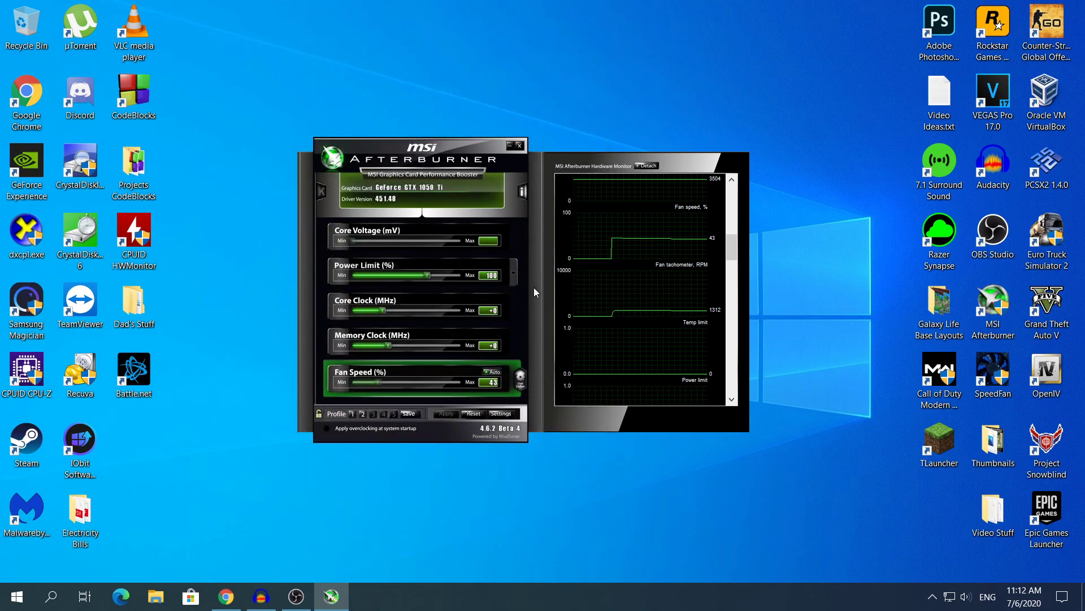